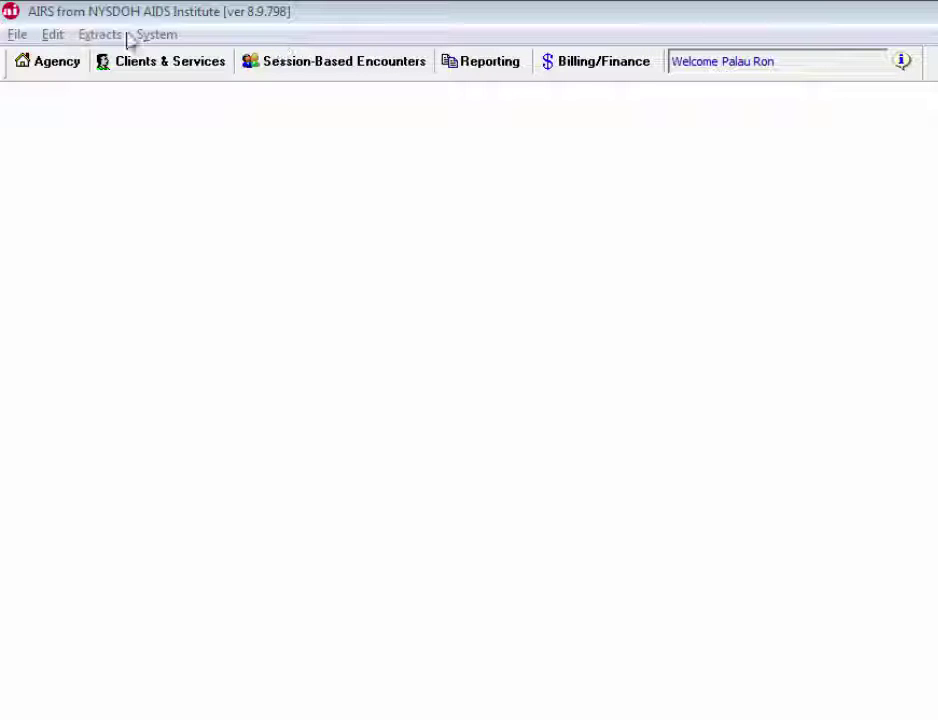
# Open AIRS Data Extracts and view the available Client Status Type choices without selecting one
pyautogui.click(100, 36)
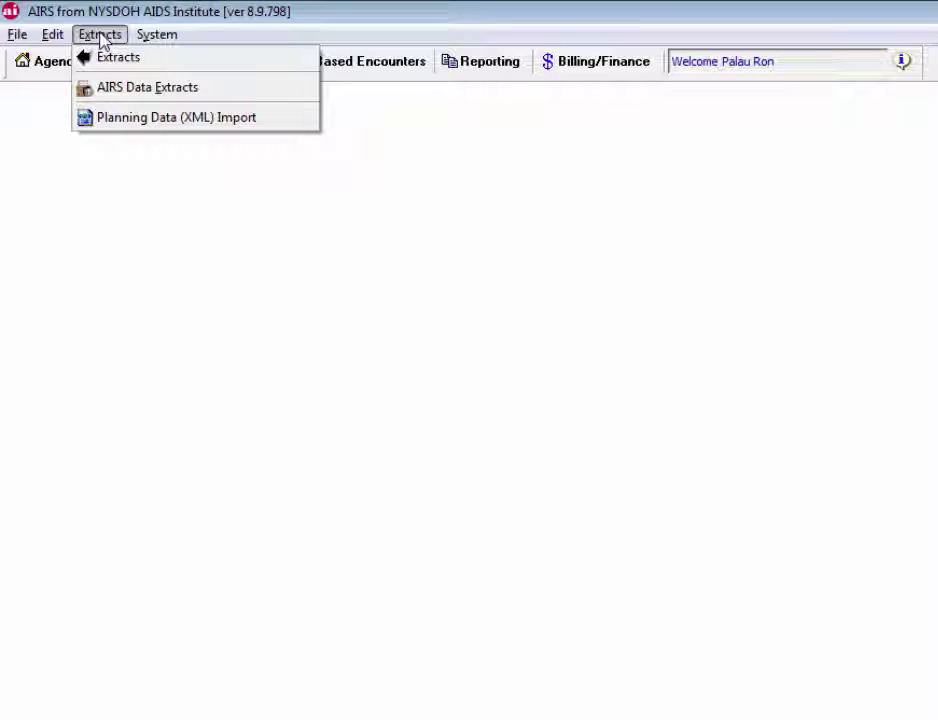
pyautogui.click(94, 90)
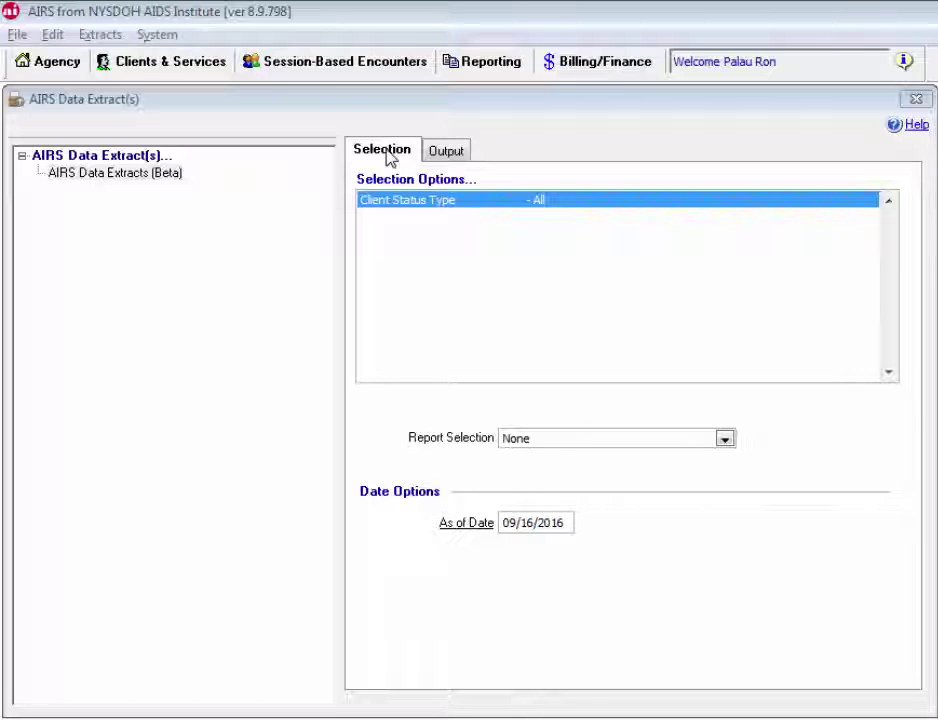
pyautogui.rightClick(405, 205)
pyautogui.click(432, 218)
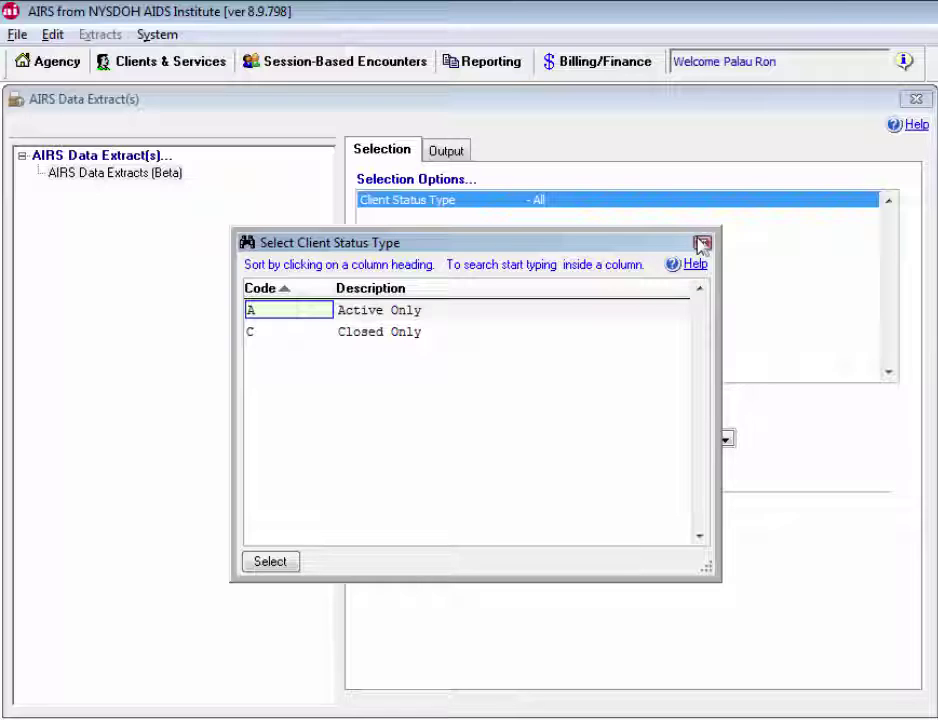
pyautogui.click(703, 243)
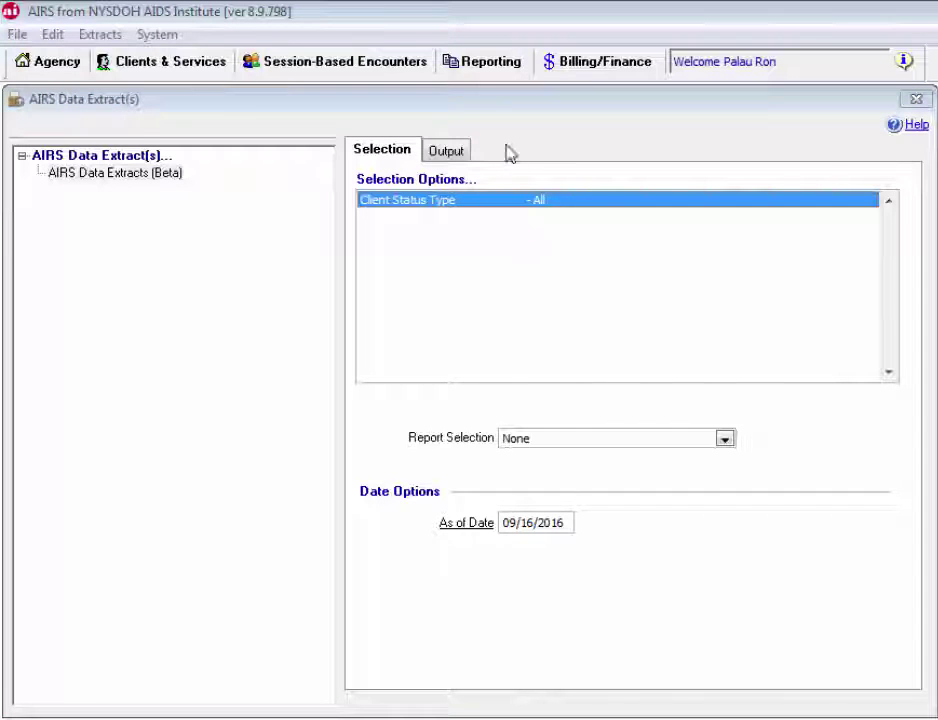
# Preview the AIRS Data Extracts Structure report from the output options and close the preview
pyautogui.click(455, 153)
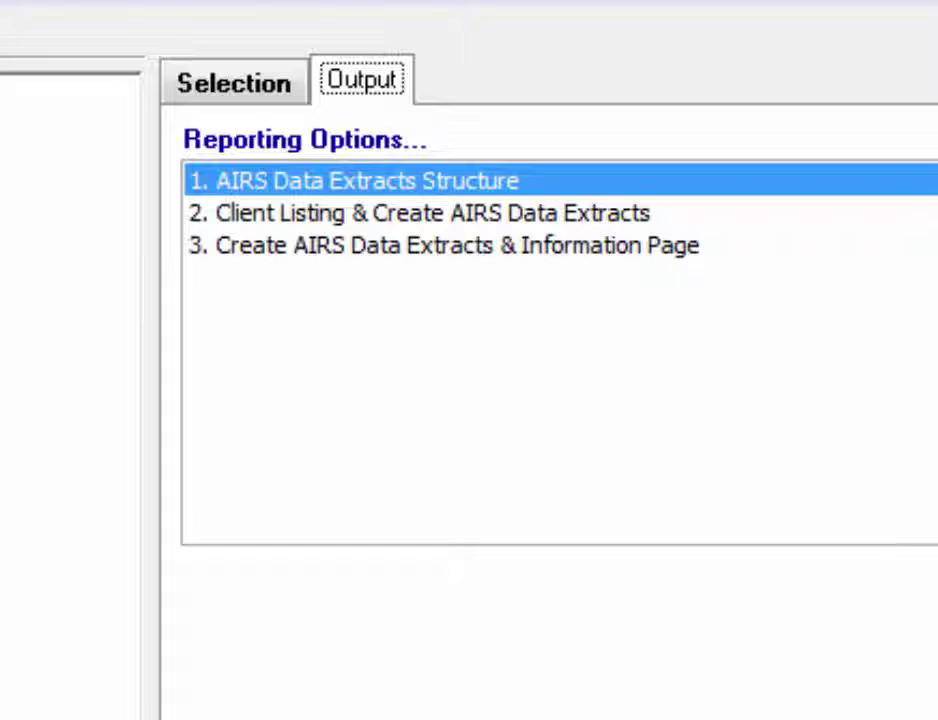
pyautogui.click(389, 622)
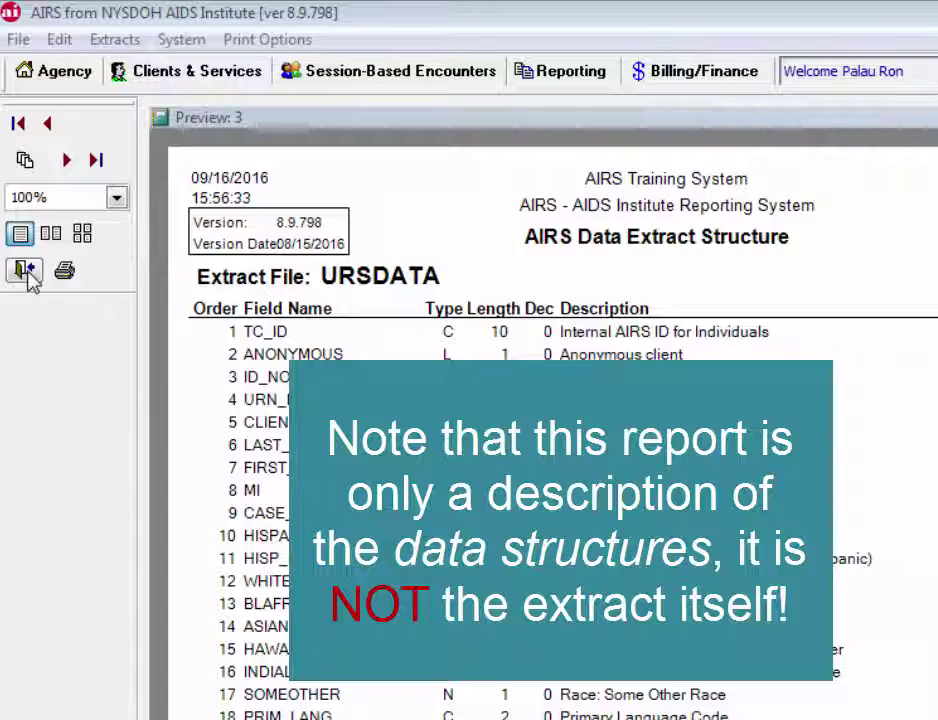
pyautogui.click(24, 271)
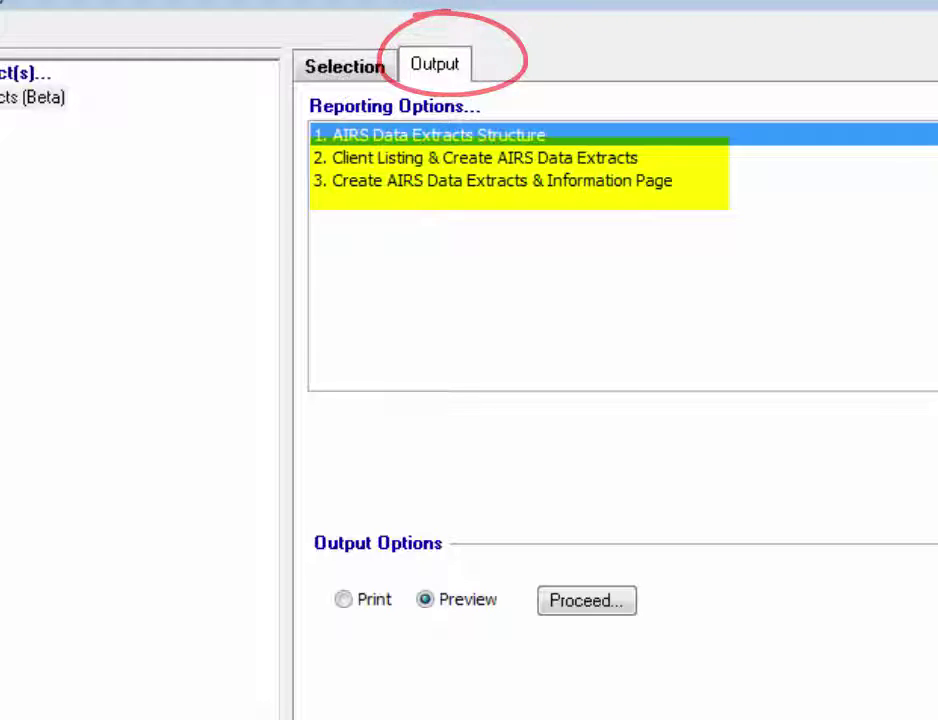
# Proceed with Client Listing & Create AIRS Data Extracts and add the URSLABS, URSHOUSING and URSSERV tables to the extract
pyautogui.click(485, 157)
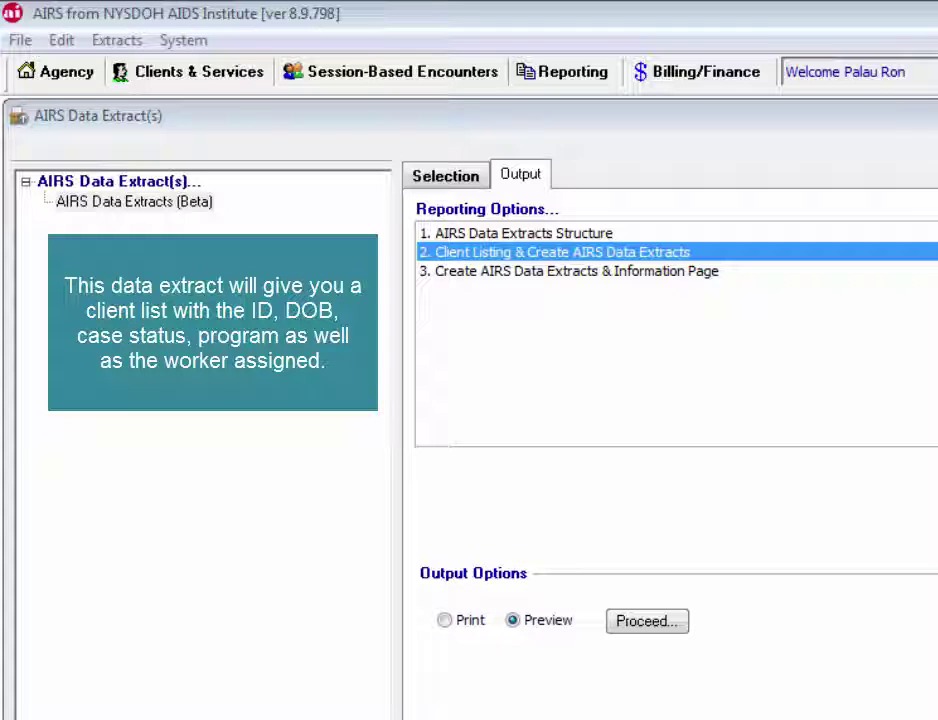
pyautogui.click(679, 622)
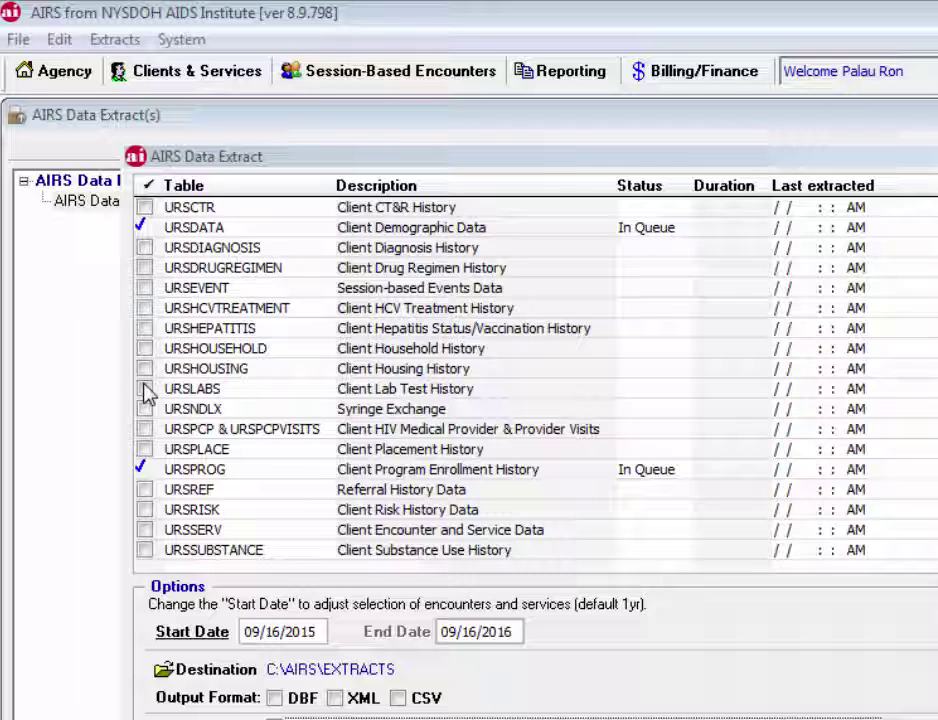
pyautogui.click(145, 390)
pyautogui.click(145, 370)
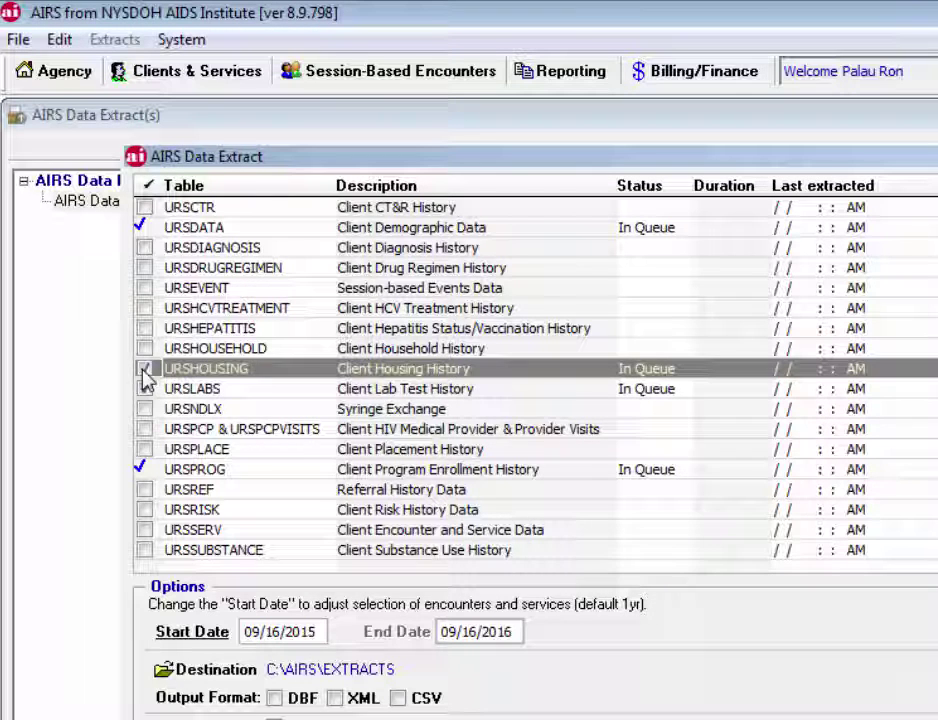
pyautogui.click(152, 188)
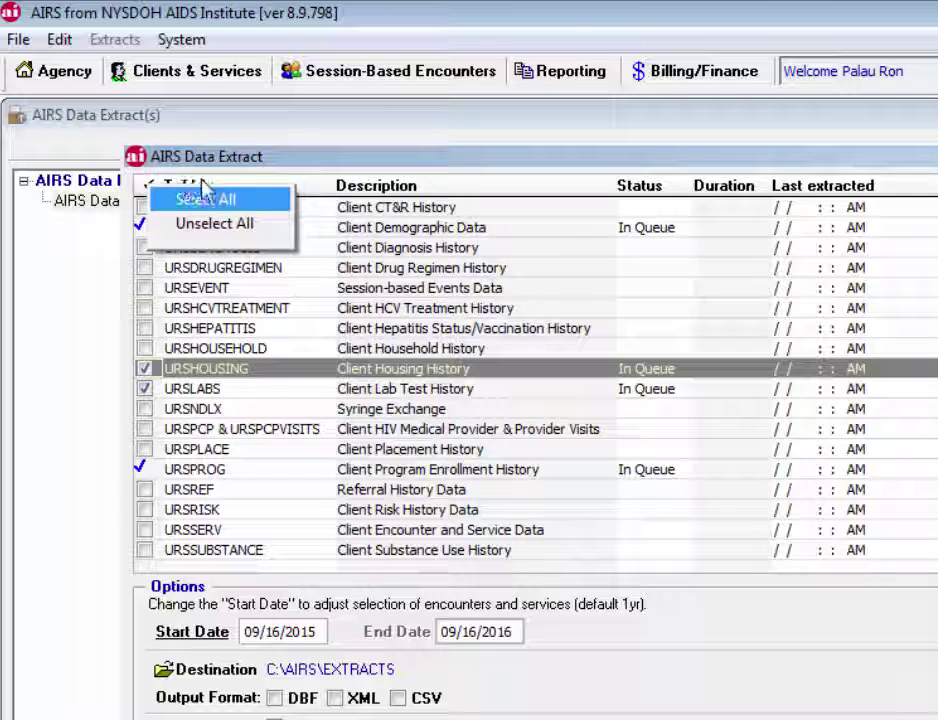
pyautogui.click(307, 190)
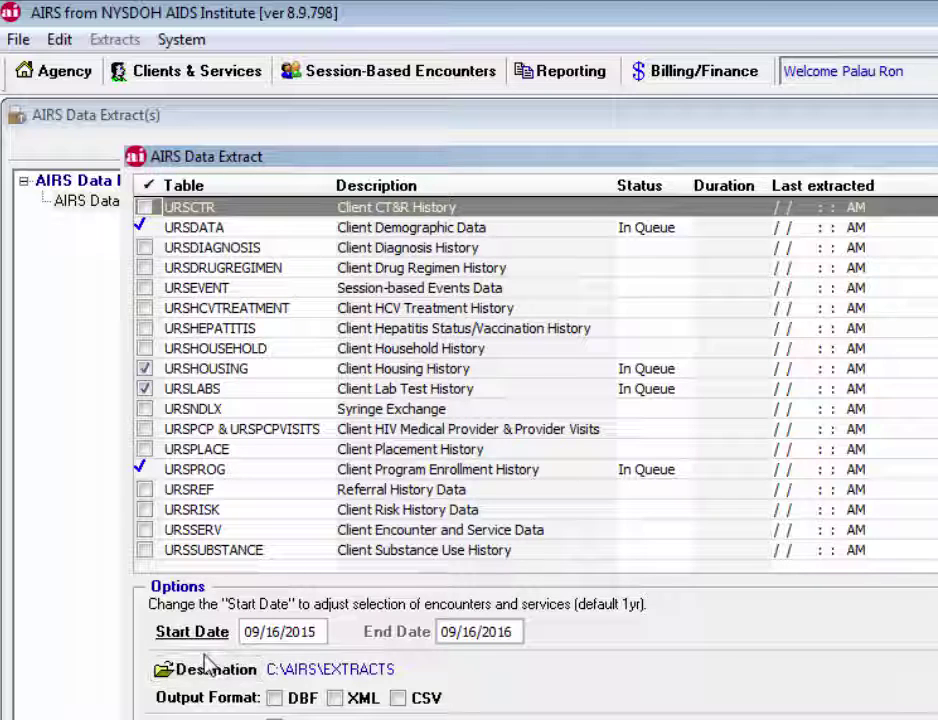
pyautogui.click(147, 531)
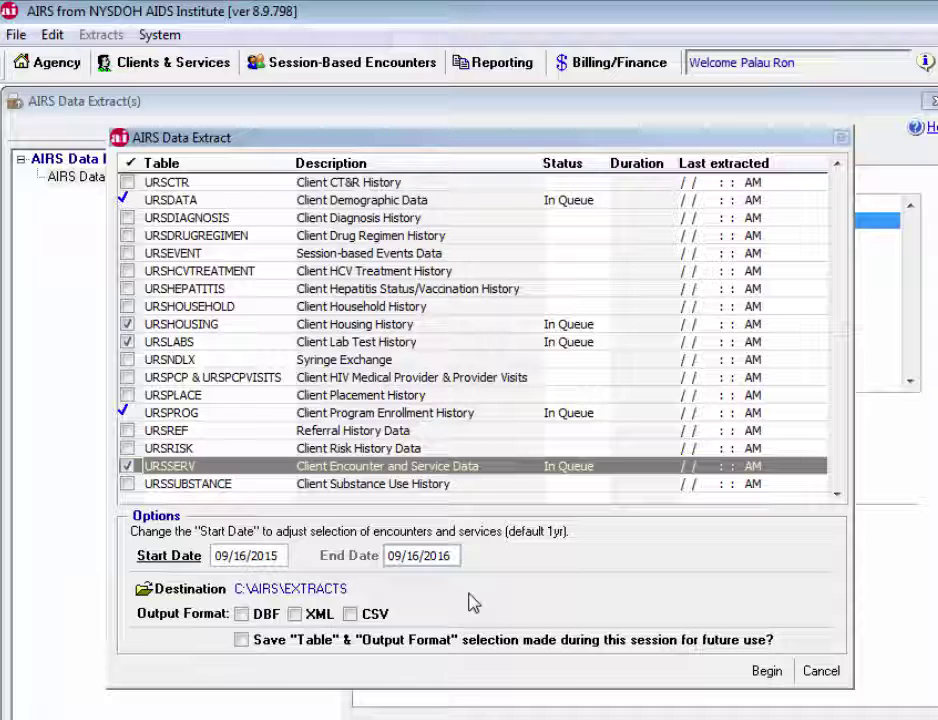
# Set the output format to CSV, save the table and format selection for future use, and run the extract, accepting replacement of existing files
pyautogui.click(351, 613)
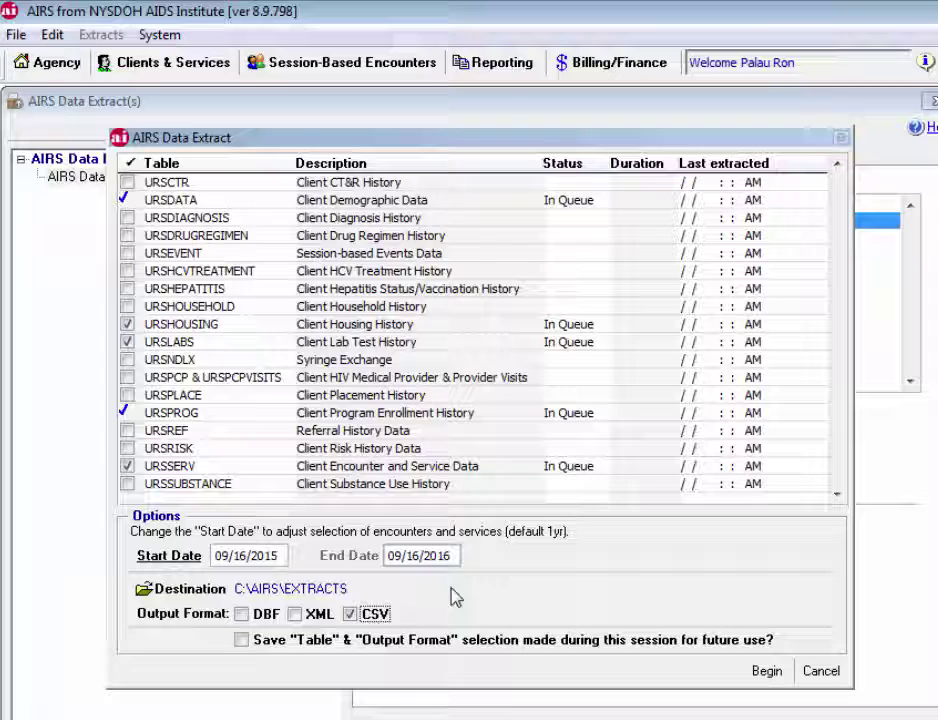
pyautogui.click(242, 642)
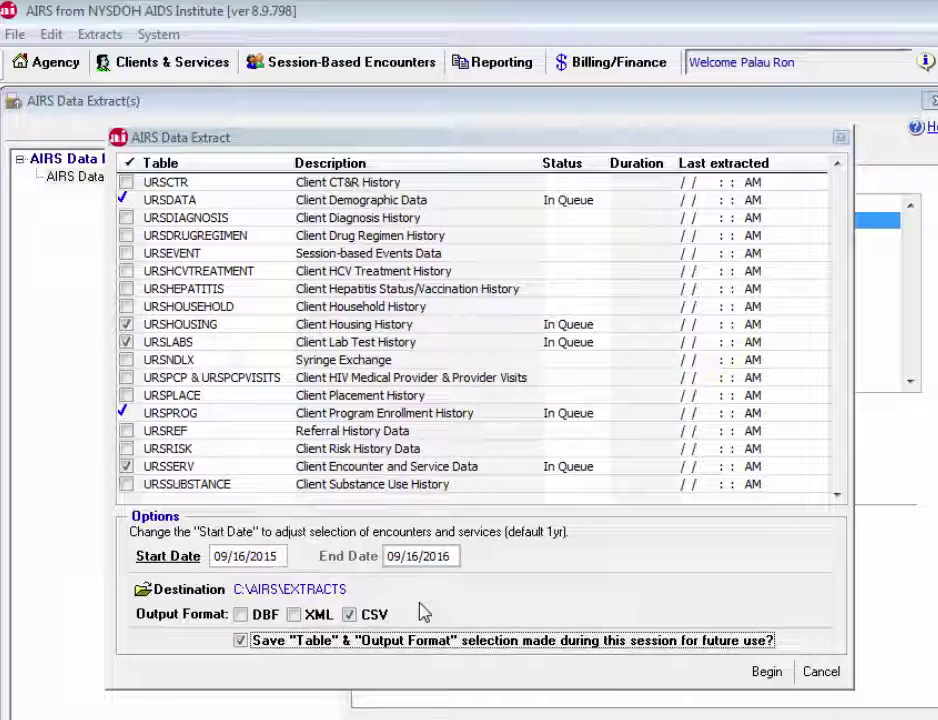
pyautogui.click(759, 675)
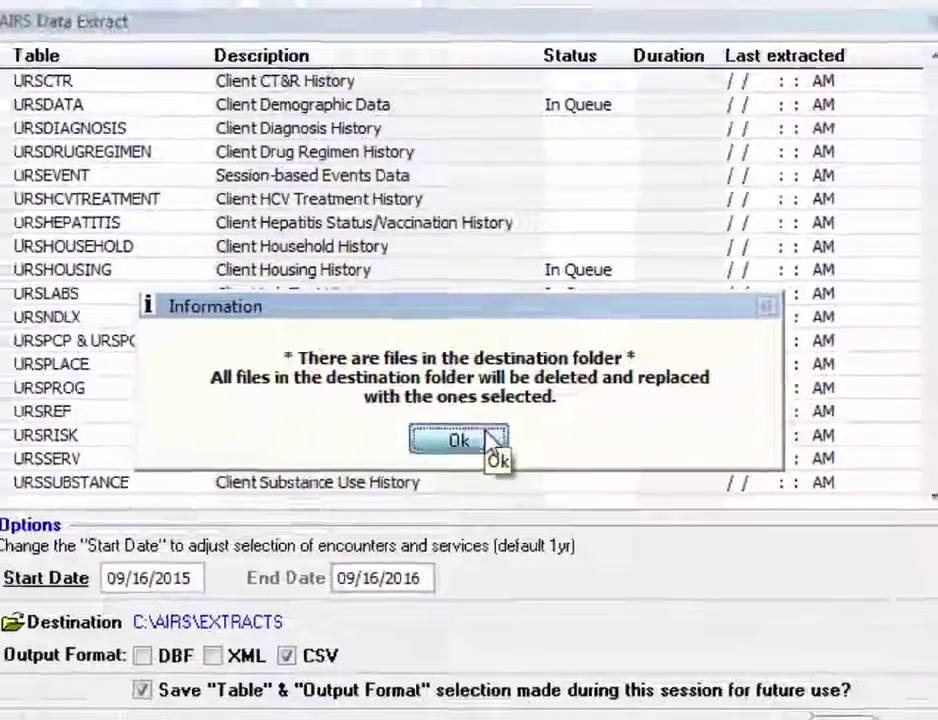
pyautogui.click(498, 463)
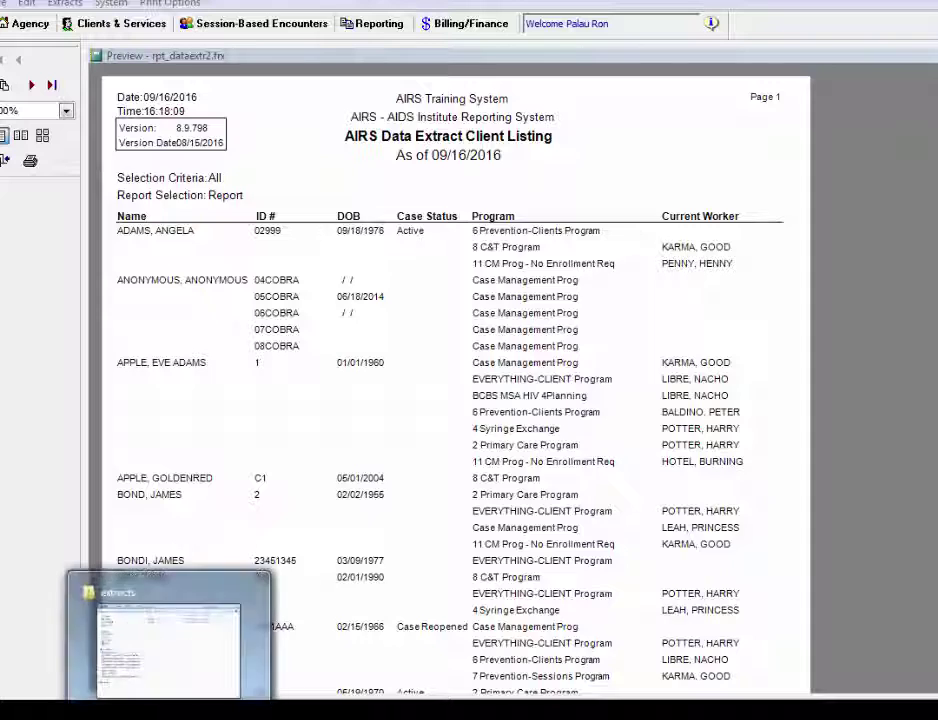
# Switch to Windows Explorer and open the CSV folder inside the AIRS extracts folder
pyautogui.click(180, 712)
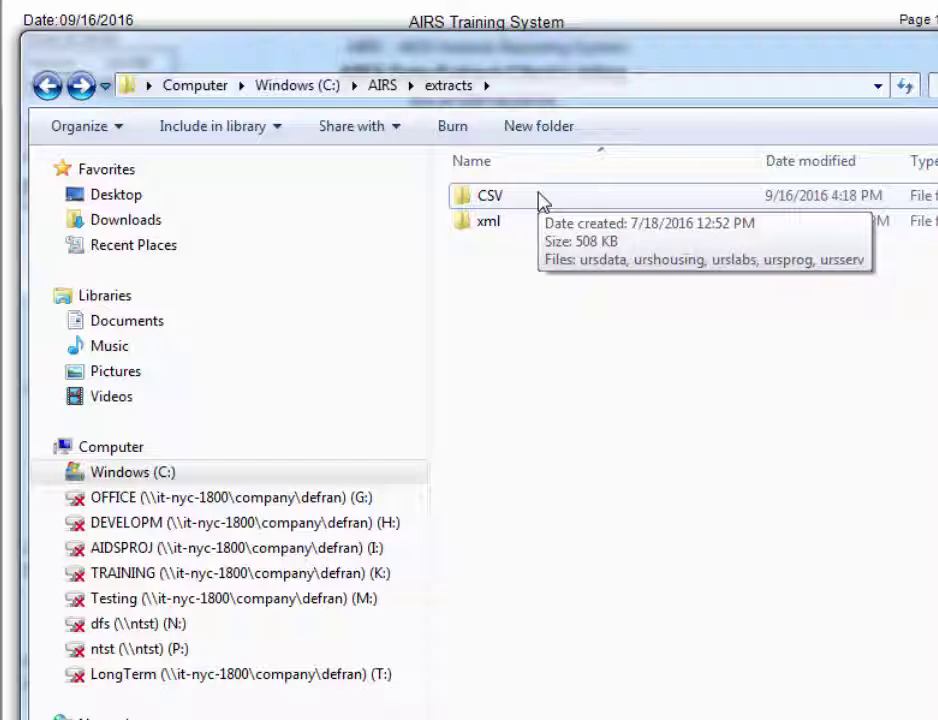
pyautogui.doubleClick(540, 200)
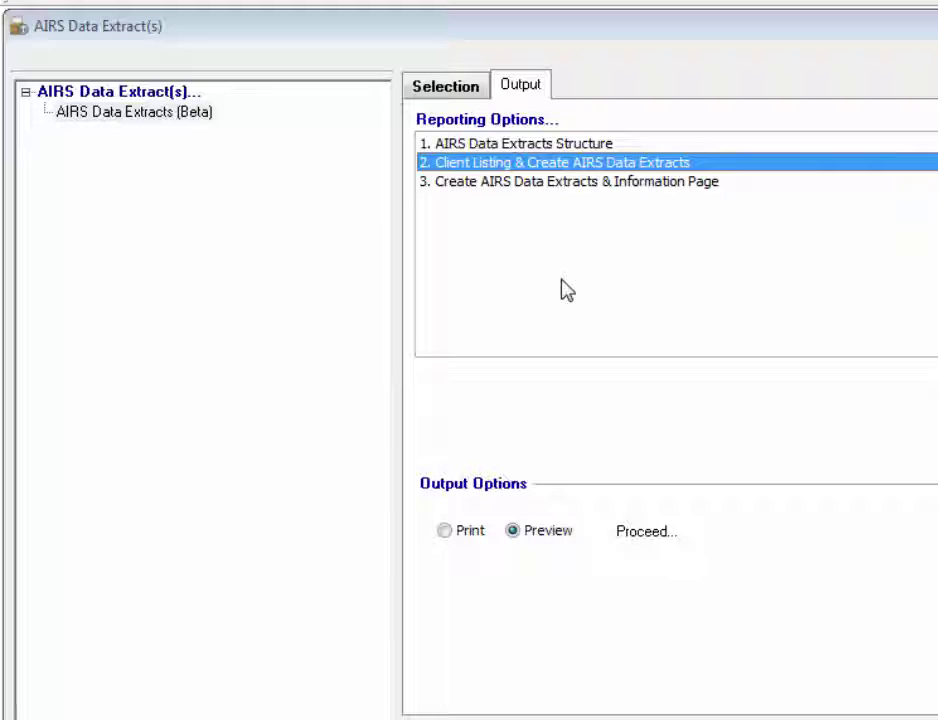
# Run Create AIRS Data Extracts & Information Page with the saved table and CSV selections, accepting replacement of existing files
pyautogui.click(556, 188)
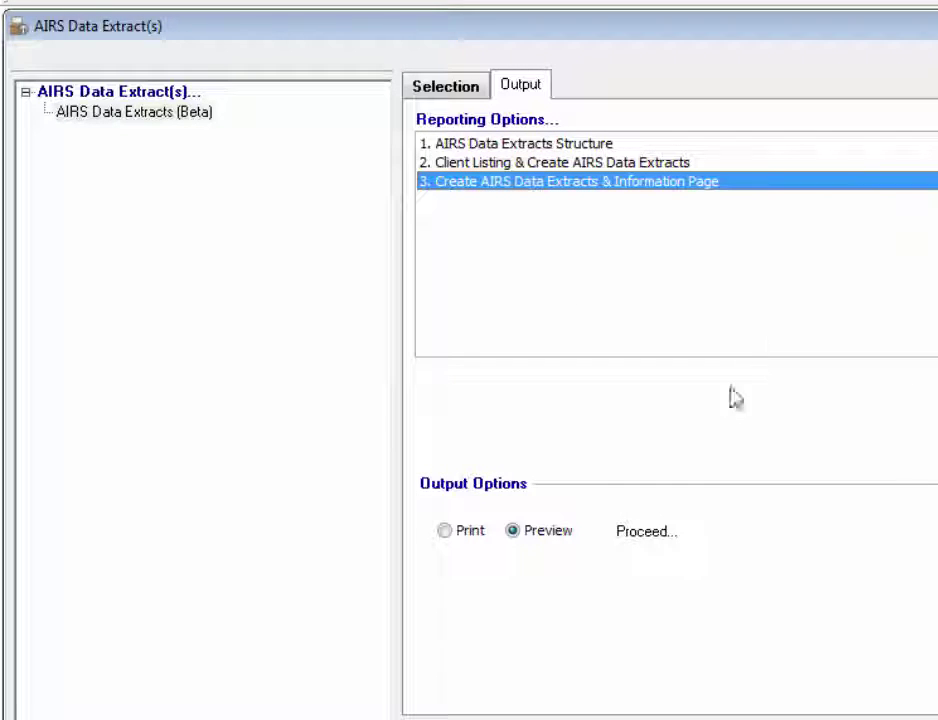
pyautogui.click(630, 546)
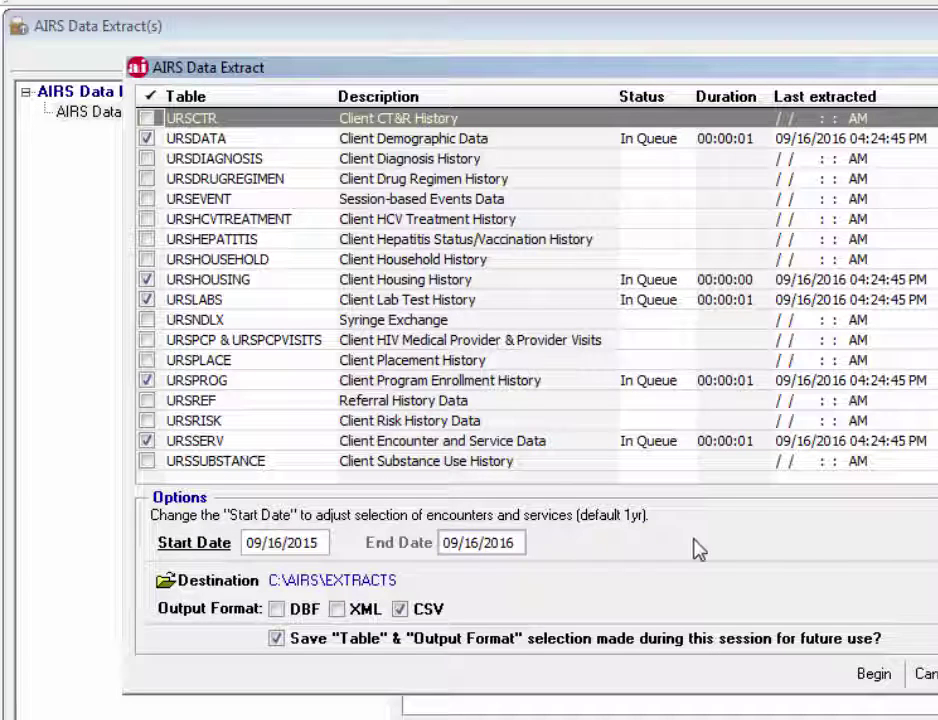
pyautogui.click(873, 675)
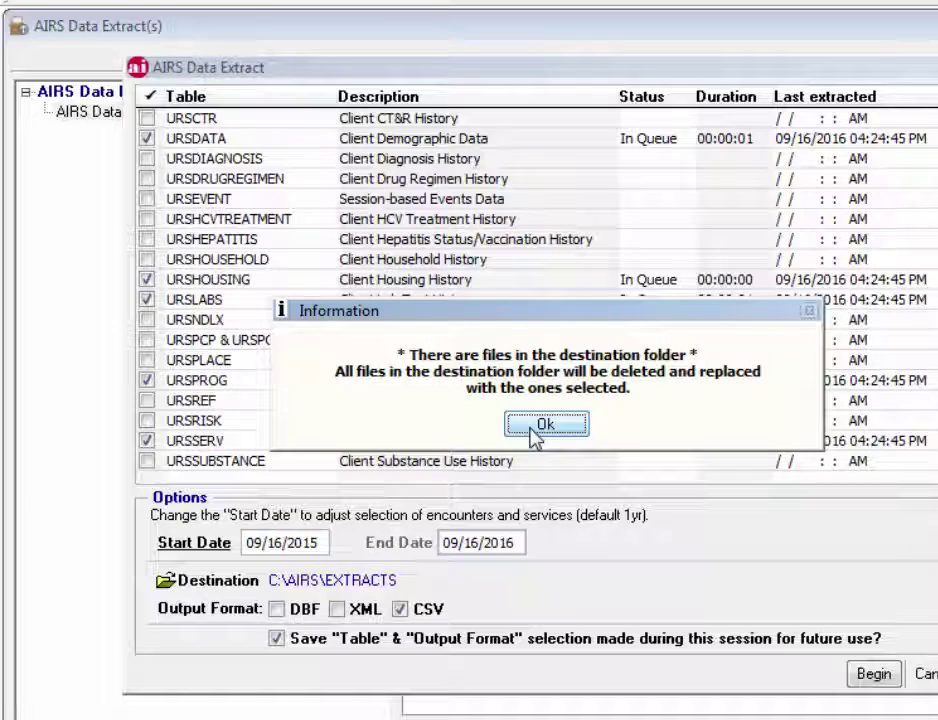
pyautogui.click(535, 426)
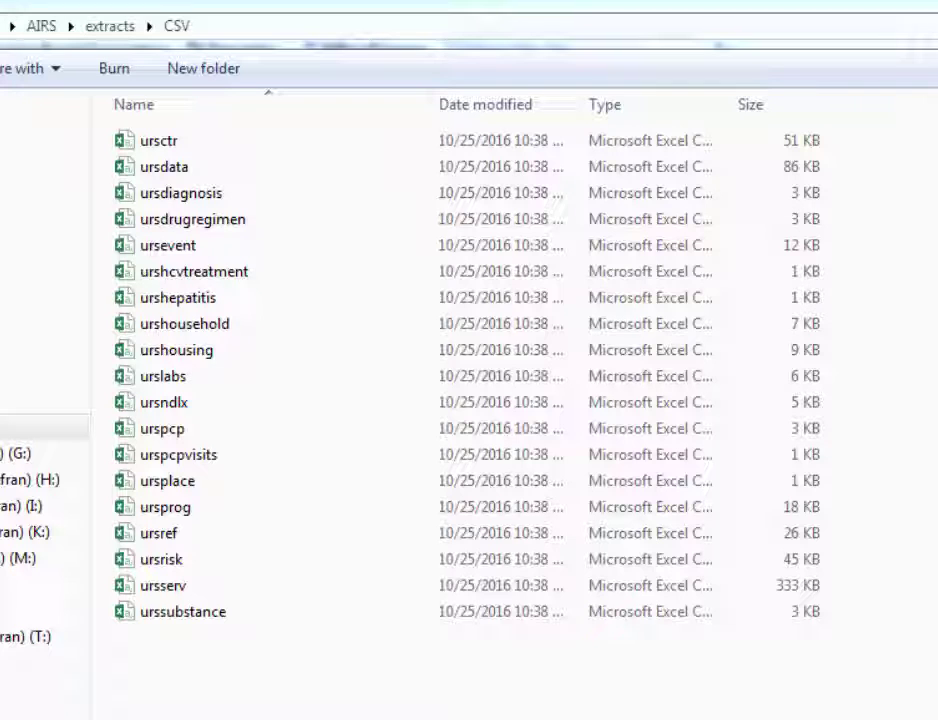
# Open the ursdata CSV file in Excel and look across its columns, including the primary, secondary and reading language fields
pyautogui.click(185, 177)
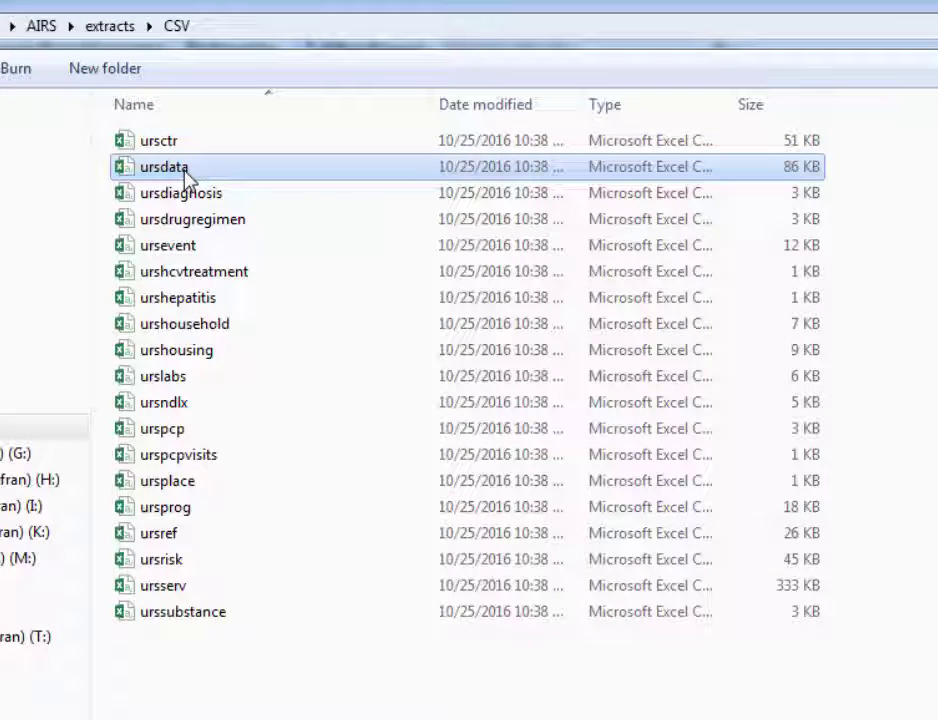
pyautogui.doubleClick(186, 176)
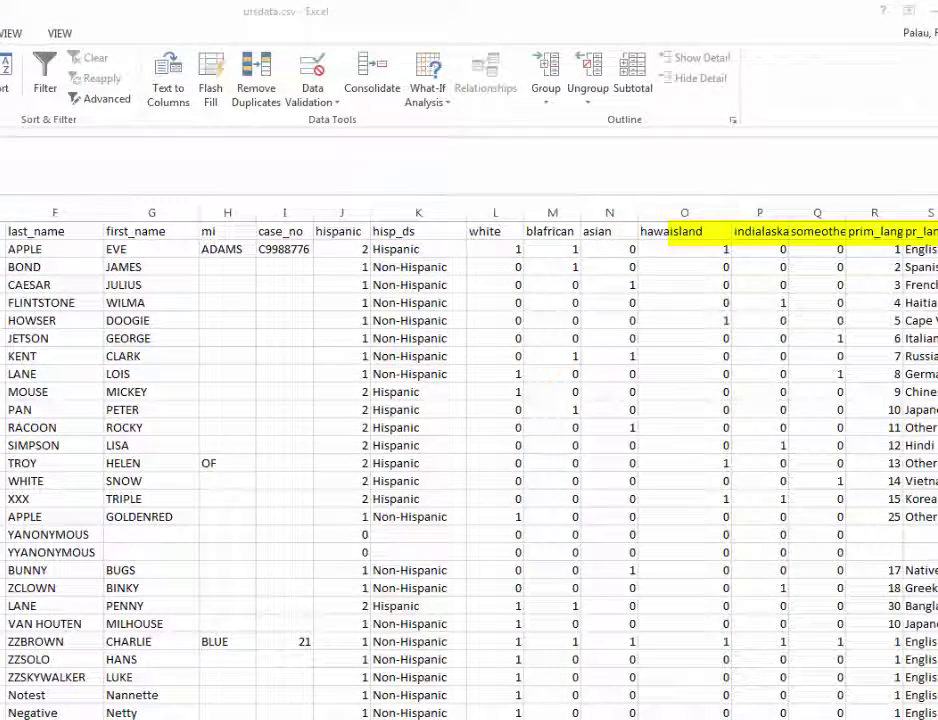
pyautogui.click(284, 659)
pyautogui.hscroll(2, 470, 460)
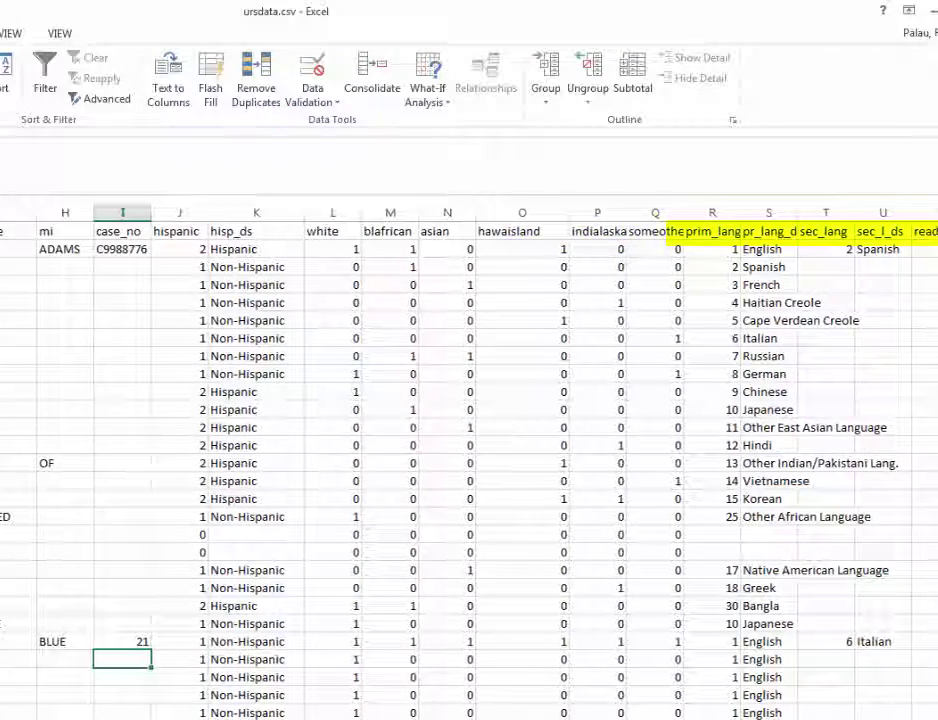
pyautogui.hscroll(3, 470, 460)
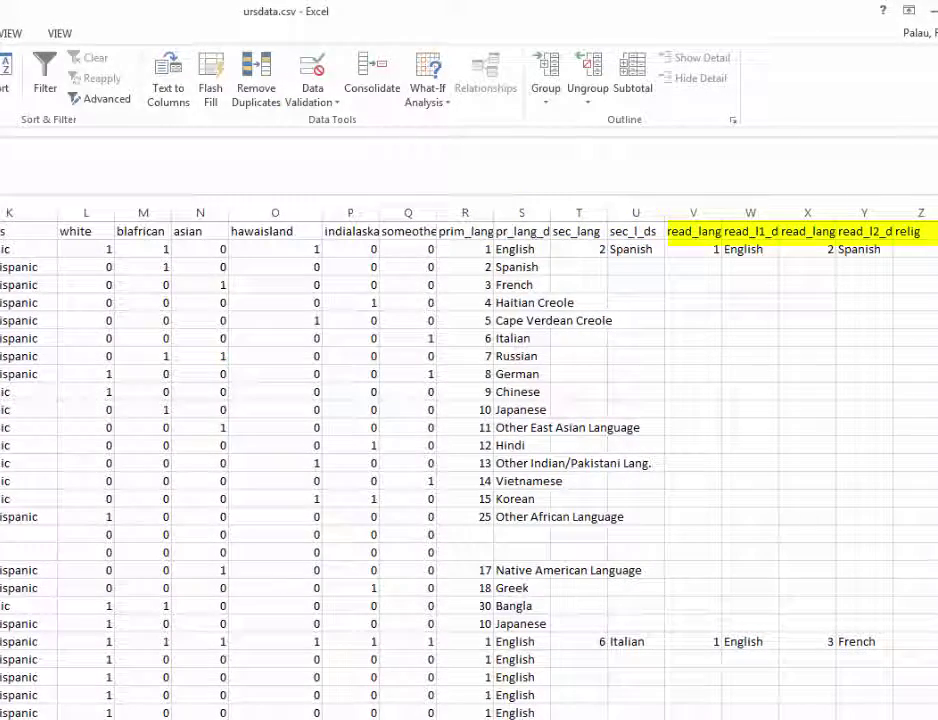
pyautogui.hscroll(7, 470, 460)
pyautogui.hscroll(5, 470, 460)
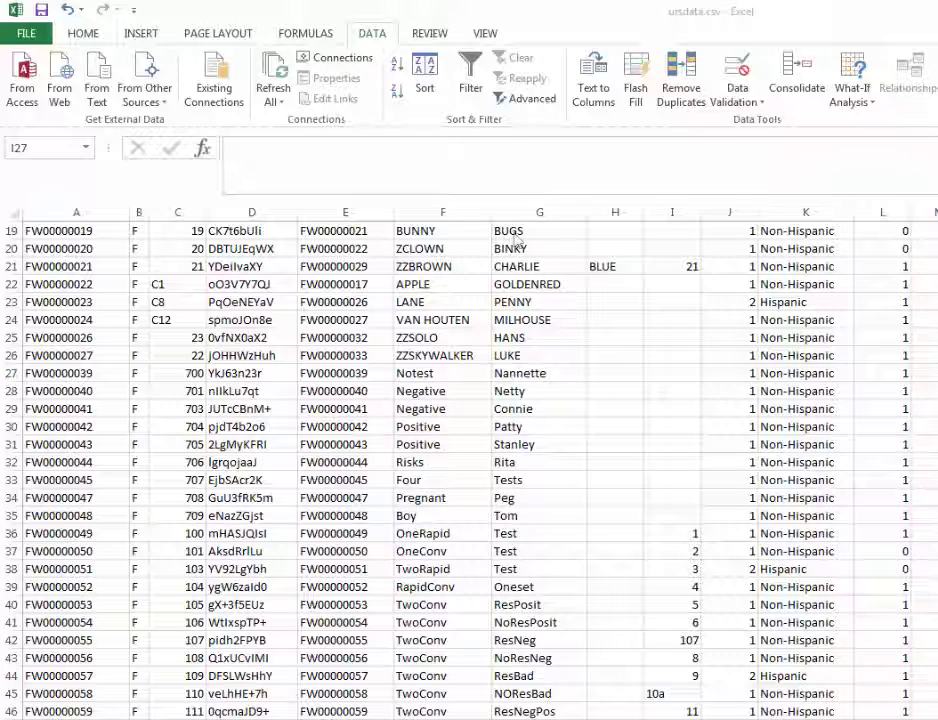
# Sort the ursdata sheet by the prim_lang column from smallest to largest and look through the sorted language rows
pyautogui.click(425, 88)
pyautogui.click(249, 305)
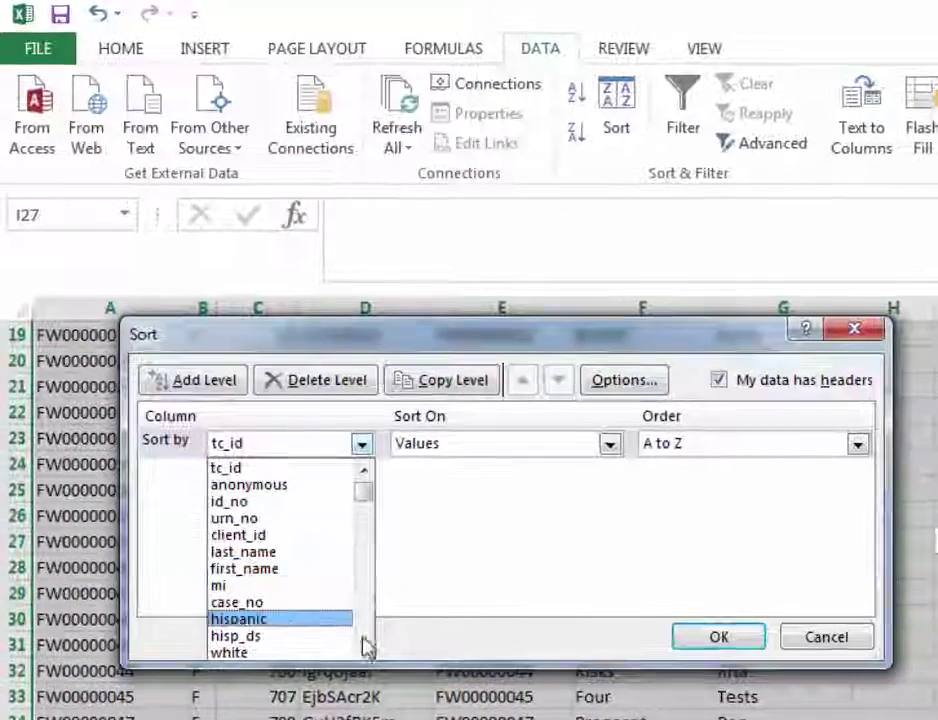
pyautogui.click(364, 650)
pyautogui.click(364, 650)
pyautogui.click(364, 650)
pyautogui.click(364, 650)
pyautogui.click(364, 650)
pyautogui.click(364, 650)
pyautogui.click(364, 650)
pyautogui.click(364, 650)
pyautogui.click(364, 650)
pyautogui.click(364, 650)
pyautogui.click(364, 650)
pyautogui.click(364, 650)
pyautogui.click(364, 650)
pyautogui.click(364, 650)
pyautogui.click(364, 650)
pyautogui.click(364, 650)
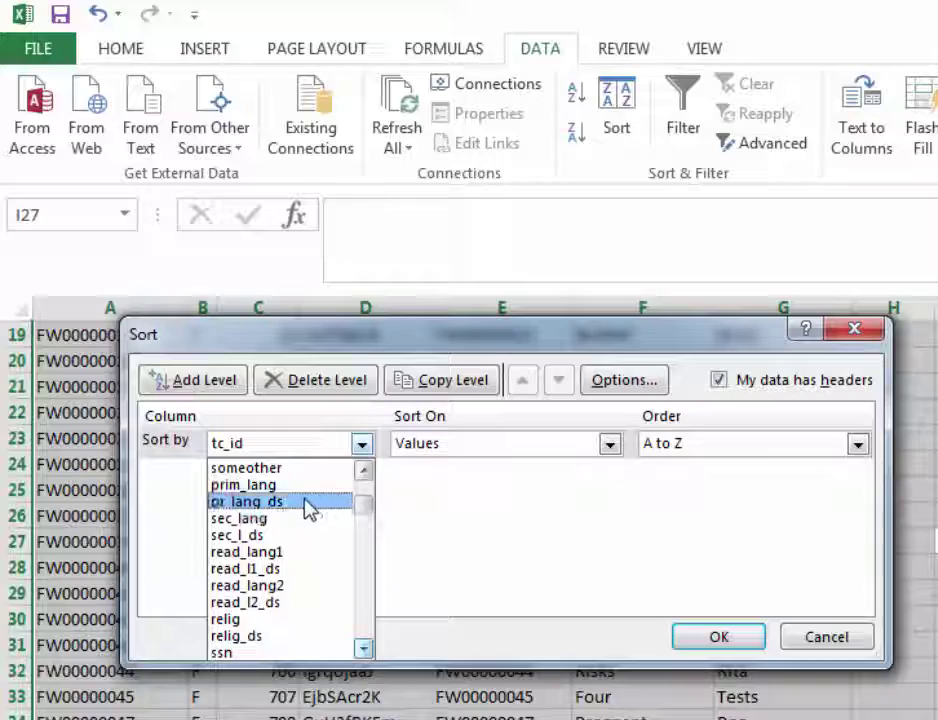
pyautogui.click(305, 487)
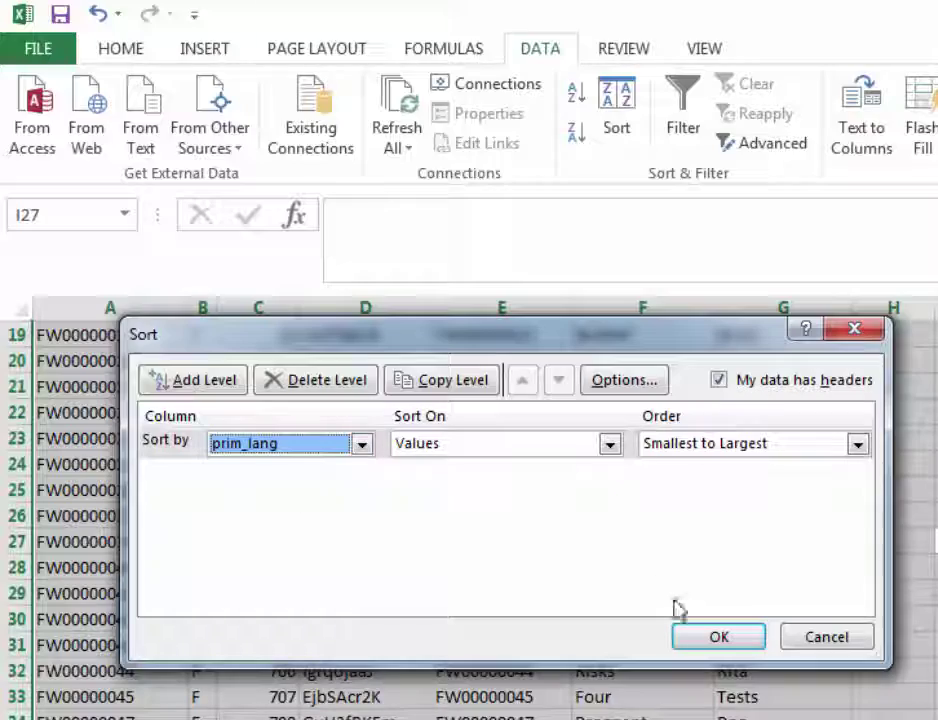
pyautogui.click(716, 638)
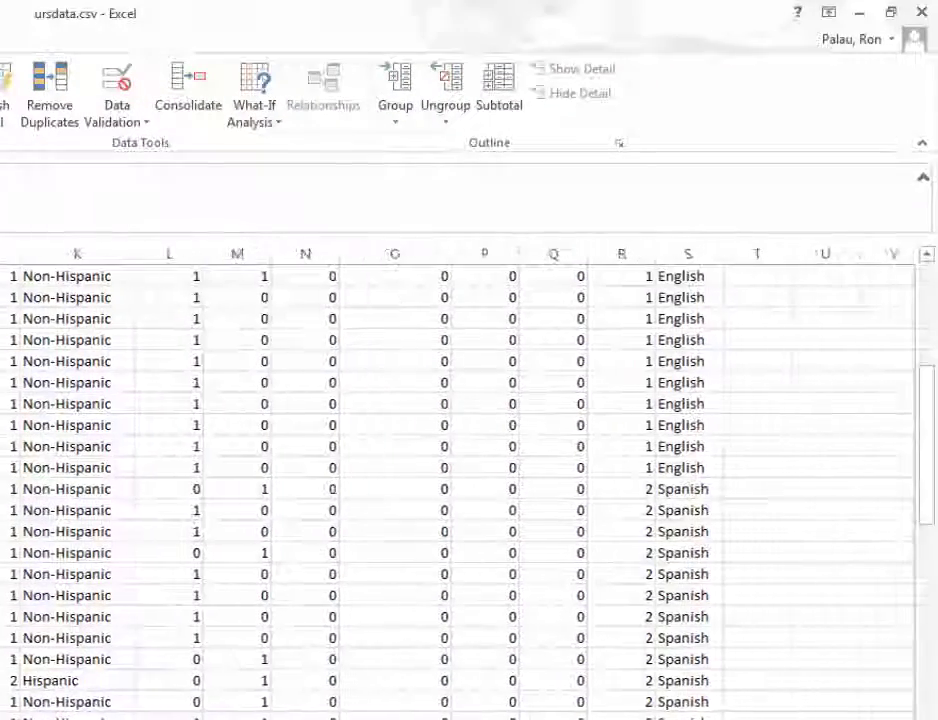
pyautogui.scroll(10, 720, 317)
pyautogui.click(683, 253)
pyautogui.scroll(-4, 691, 456)
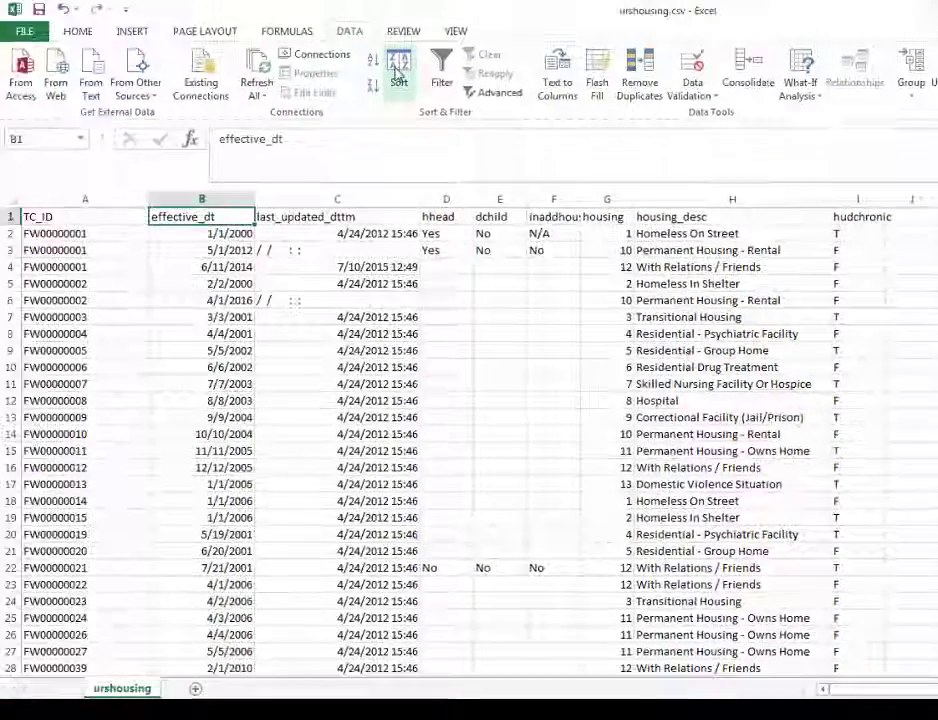
# Sort the urshousing sheet by the housing column from smallest to largest
pyautogui.click(398, 72)
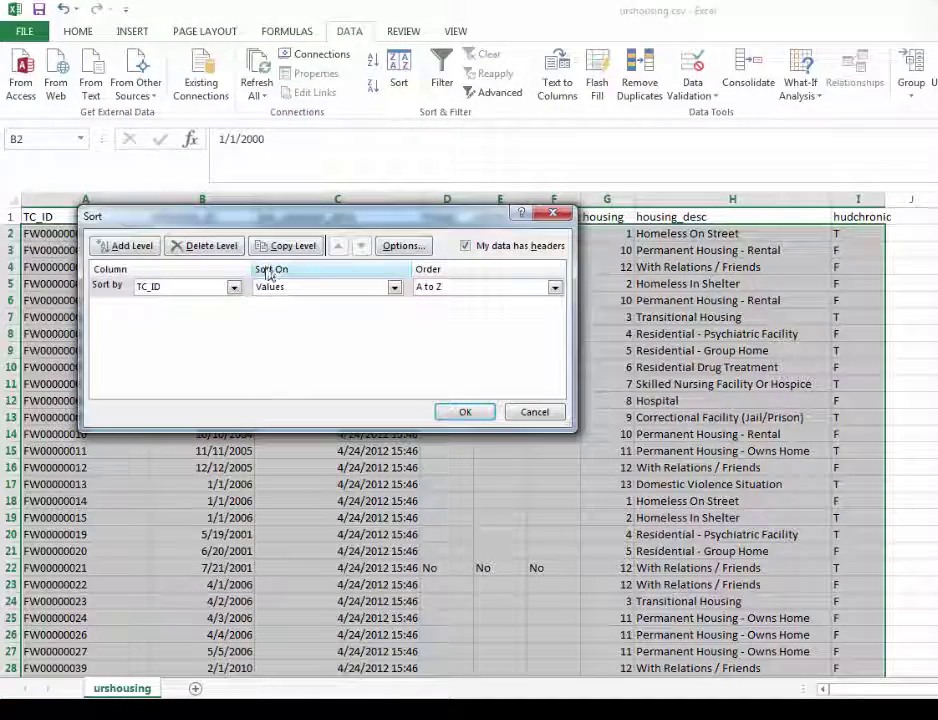
pyautogui.click(236, 288)
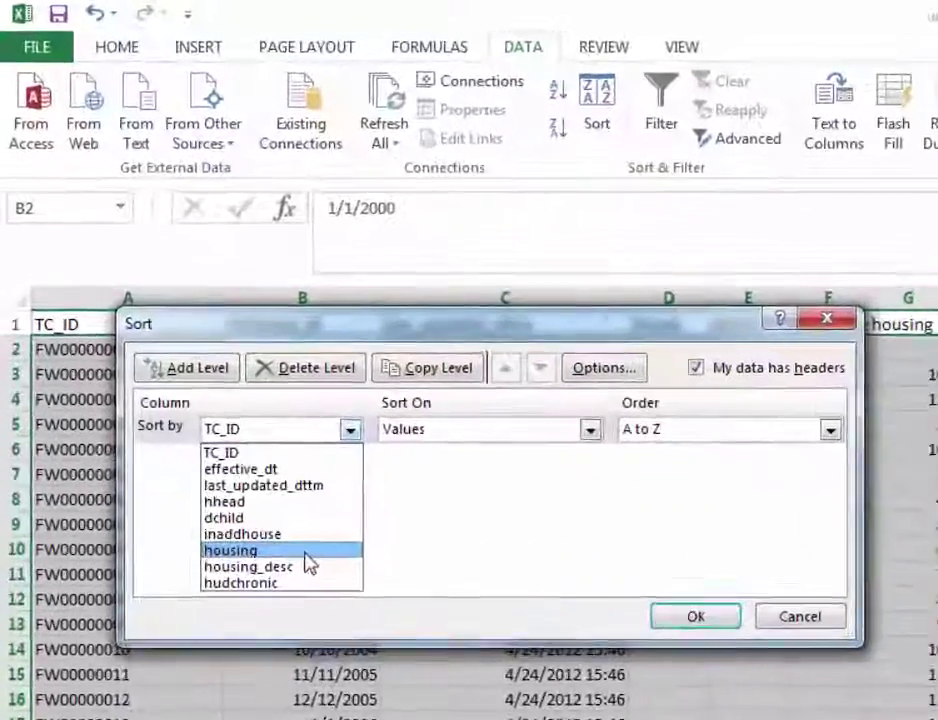
pyautogui.click(250, 450)
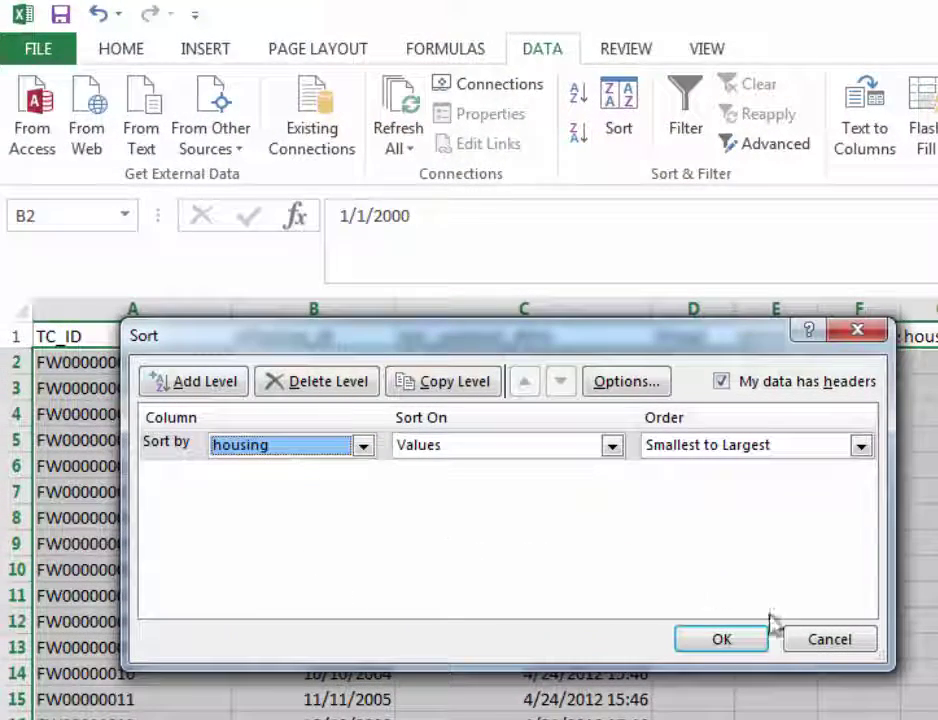
pyautogui.click(740, 645)
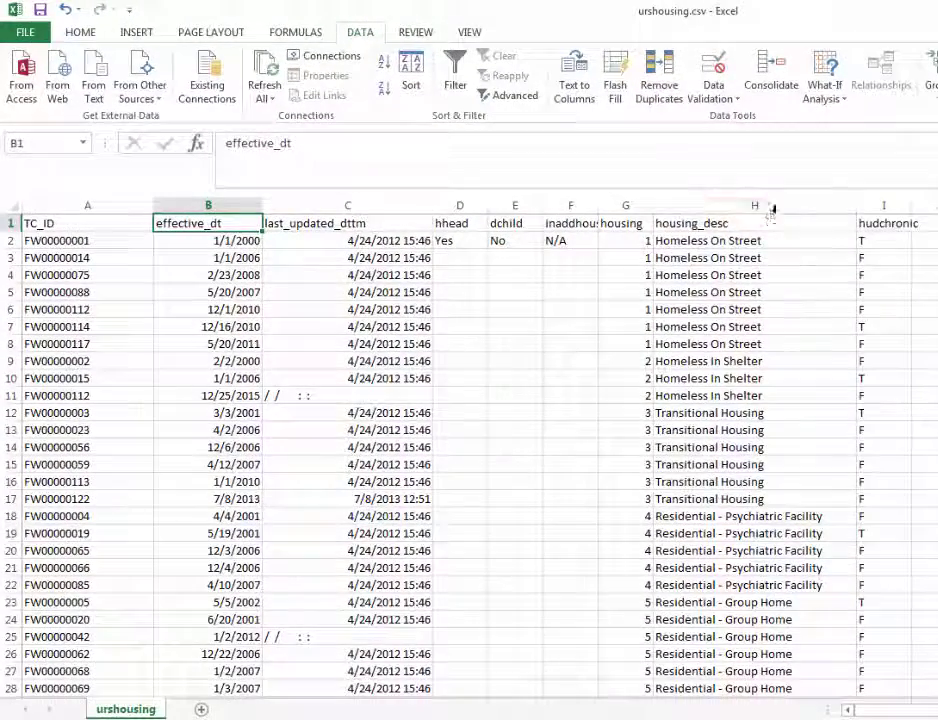
# Select the housing_desc column and look down through the sorted housing categories
pyautogui.click(815, 217)
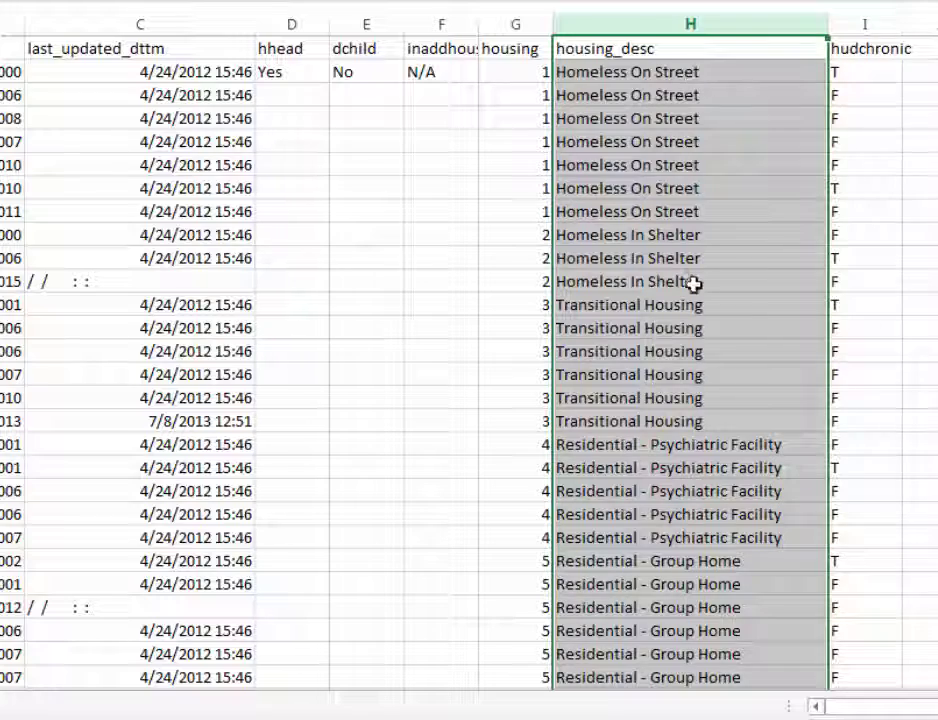
pyautogui.scroll(-3, 699, 293)
pyautogui.scroll(-4, 699, 297)
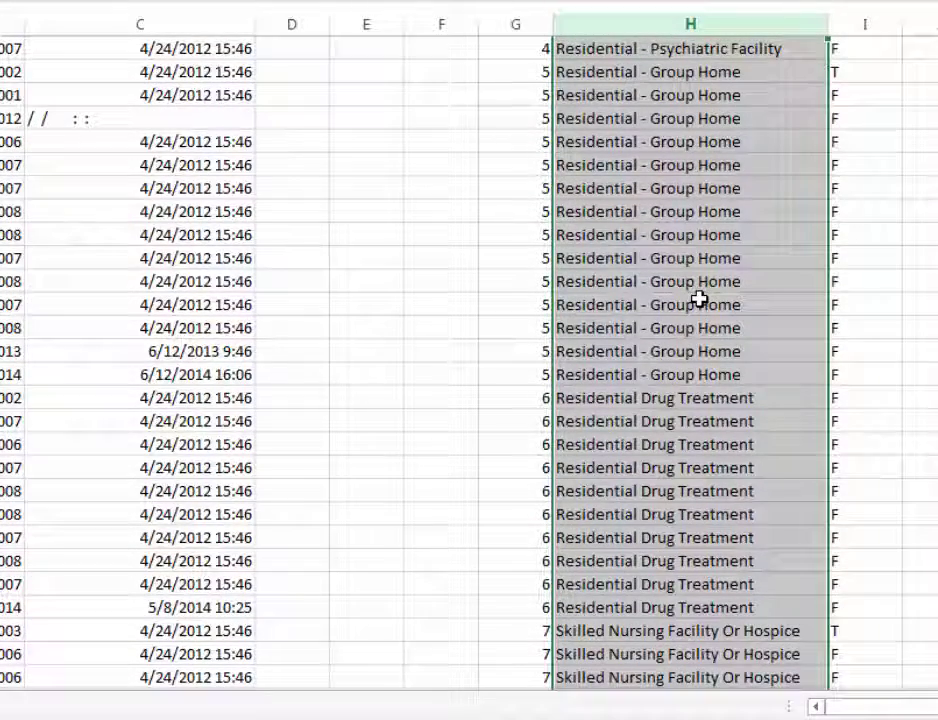
pyautogui.scroll(-5, 699, 299)
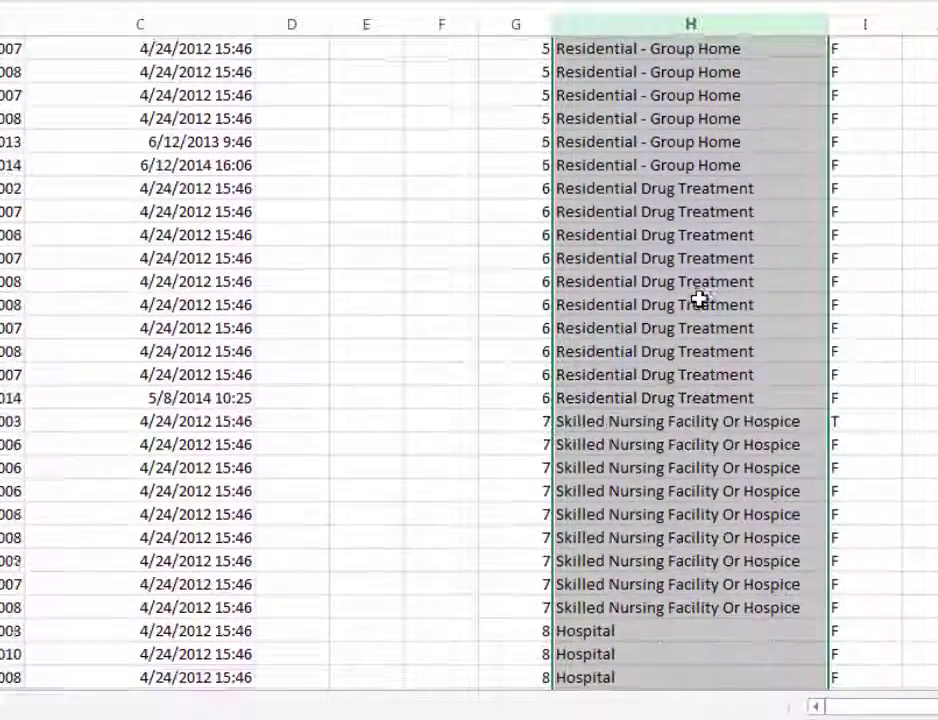
pyautogui.scroll(-3, 699, 299)
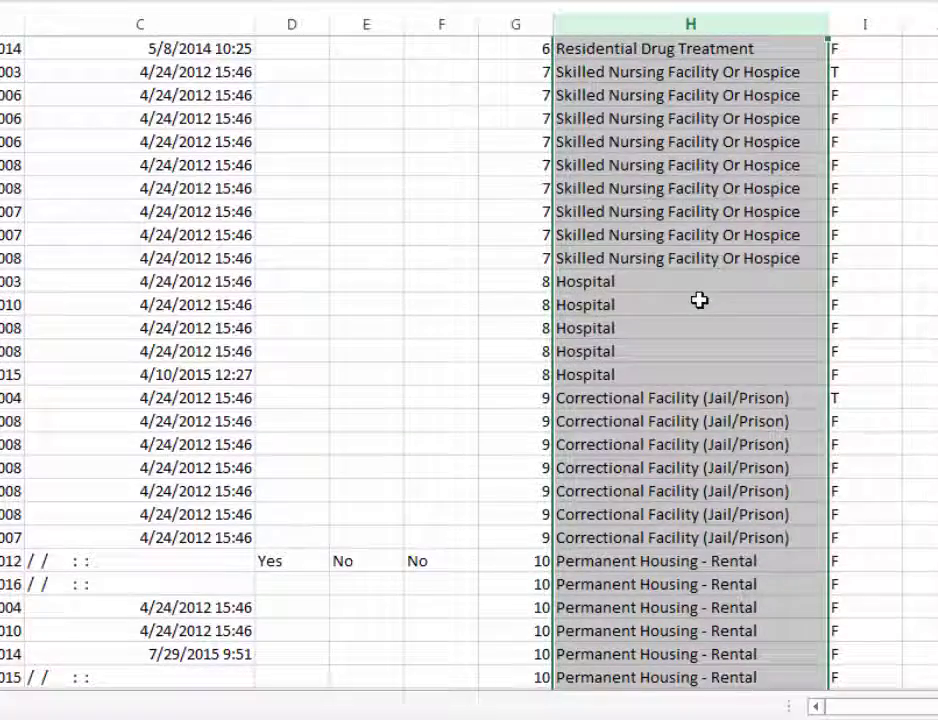
pyautogui.scroll(-1, 699, 299)
pyautogui.scroll(-1, 699, 299)
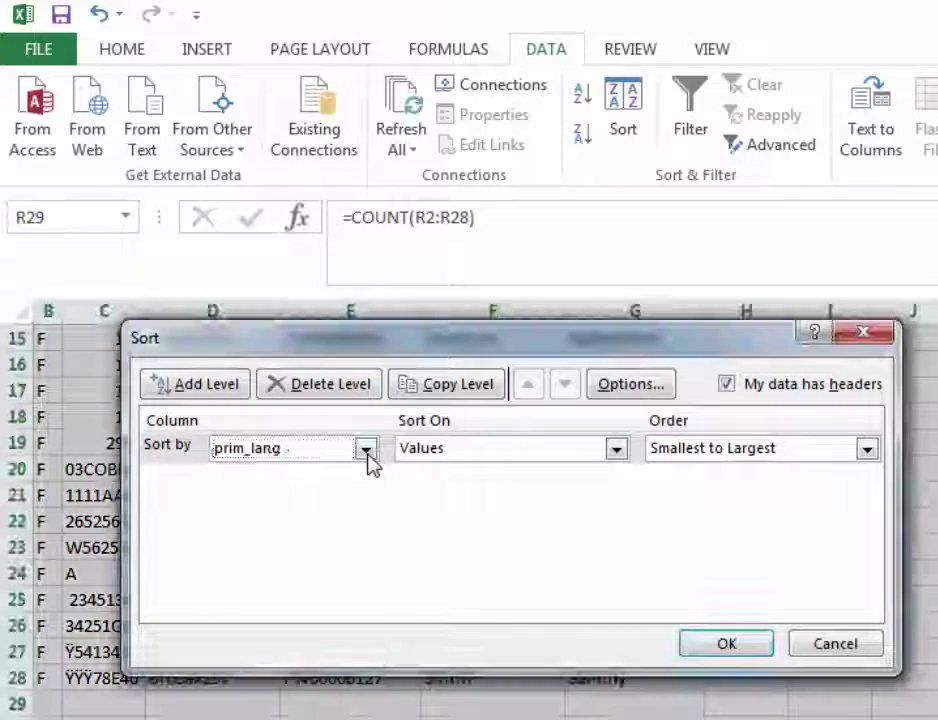
# In the ursdata sheet, replace prim_lang with sex_orient as the sort column and apply the sort in A to Z order
pyautogui.click(368, 450)
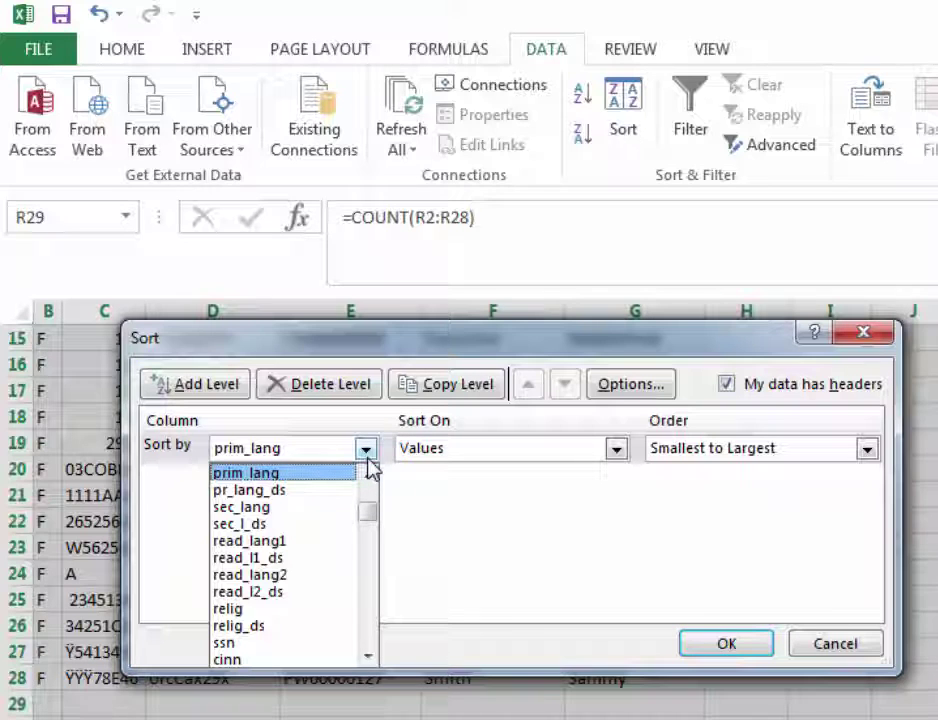
pyautogui.click(370, 660)
pyautogui.click(370, 660)
pyautogui.click(370, 660)
pyautogui.click(370, 660)
pyautogui.click(370, 660)
pyautogui.click(370, 660)
pyautogui.click(370, 660)
pyautogui.click(368, 657)
pyautogui.click(290, 643)
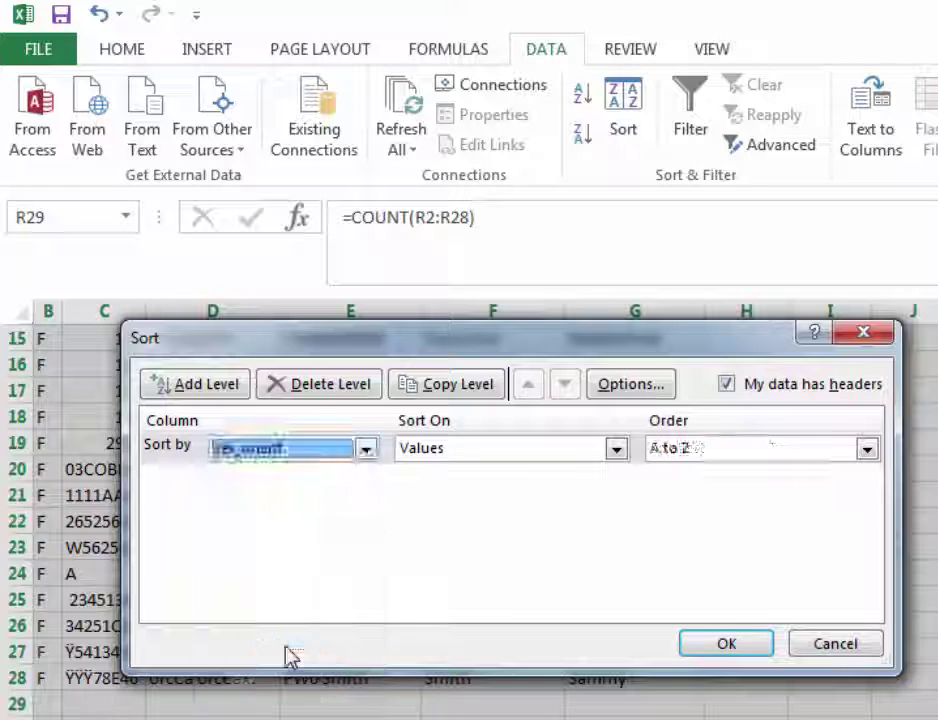
pyautogui.click(724, 643)
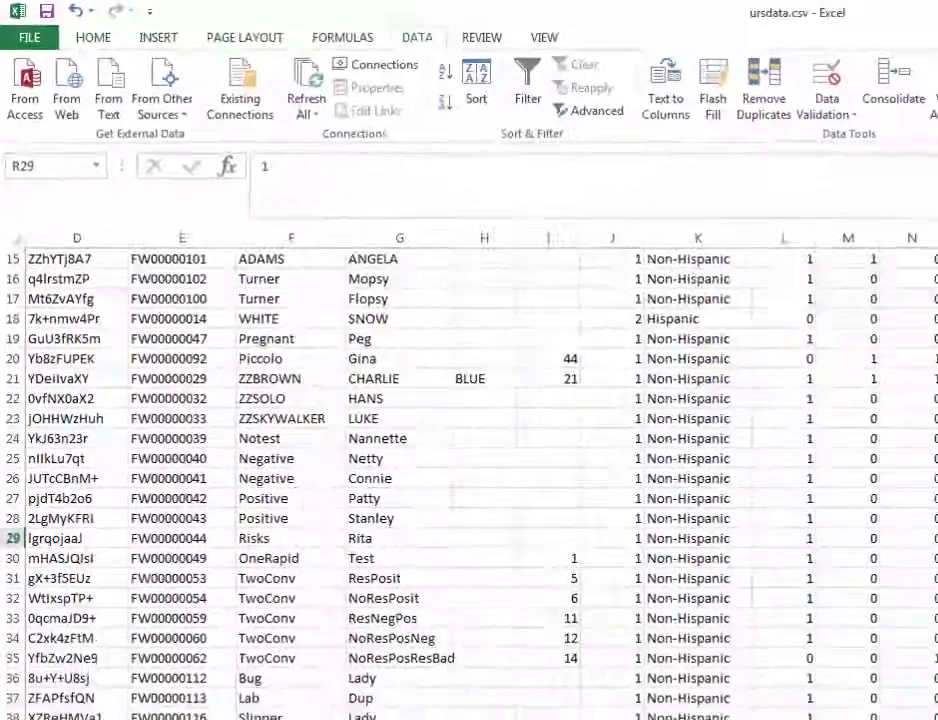
# Widen the sex_orient column in ursdata and select the blank cells directly below its last filled entry
pyautogui.hscroll(6, 470, 460)
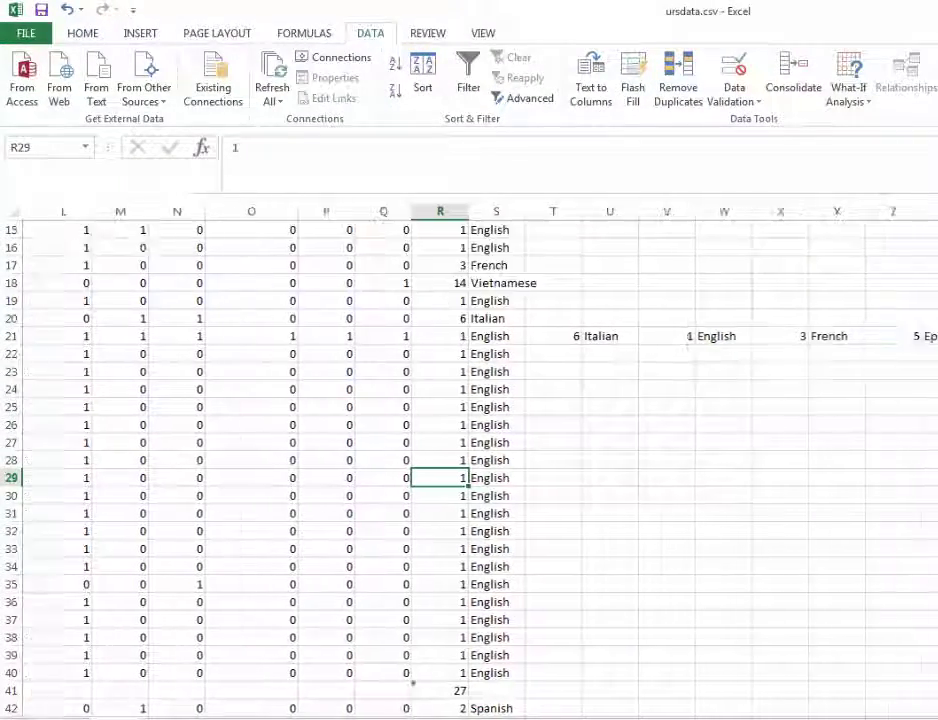
pyautogui.hscroll(6, 470, 460)
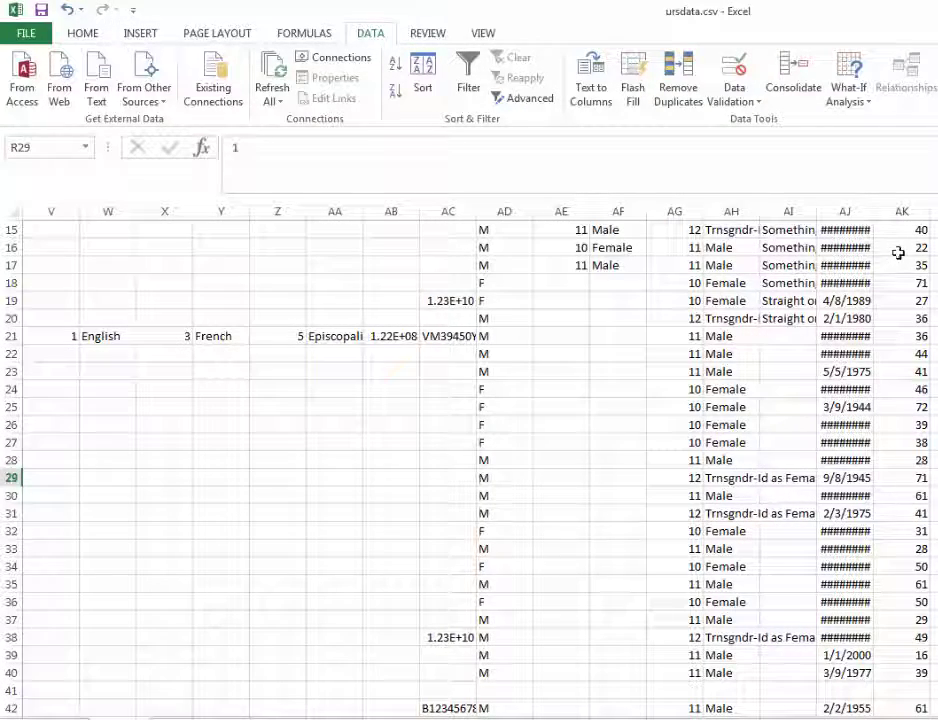
pyautogui.moveTo(877, 210); pyautogui.dragTo(895, 206)
pyautogui.scroll(5, 862, 387)
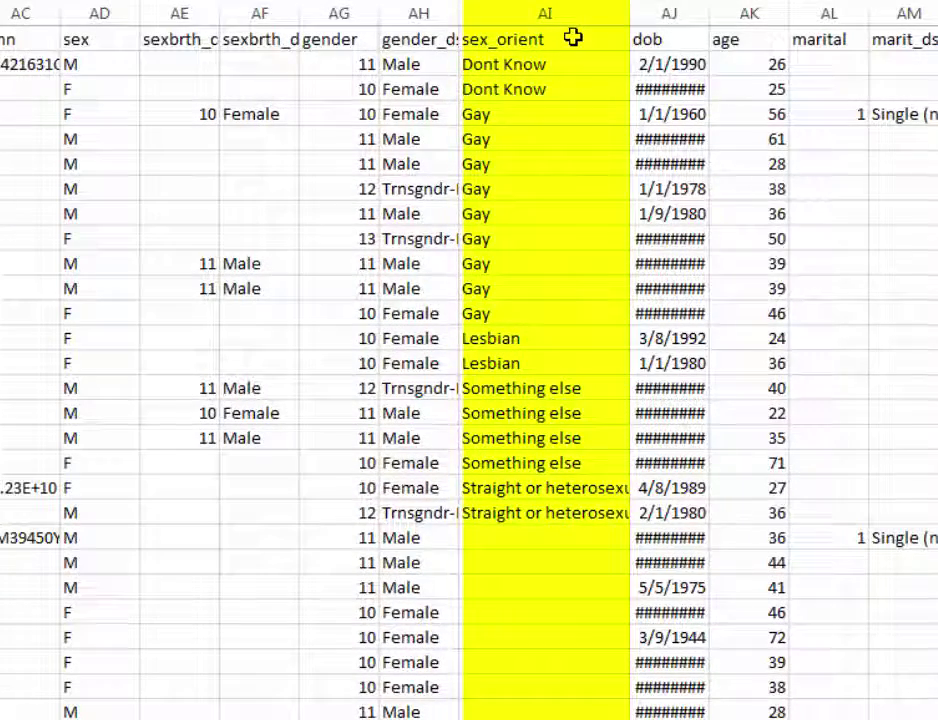
pyautogui.click(498, 550)
pyautogui.moveTo(498, 553); pyautogui.dragTo(488, 687)
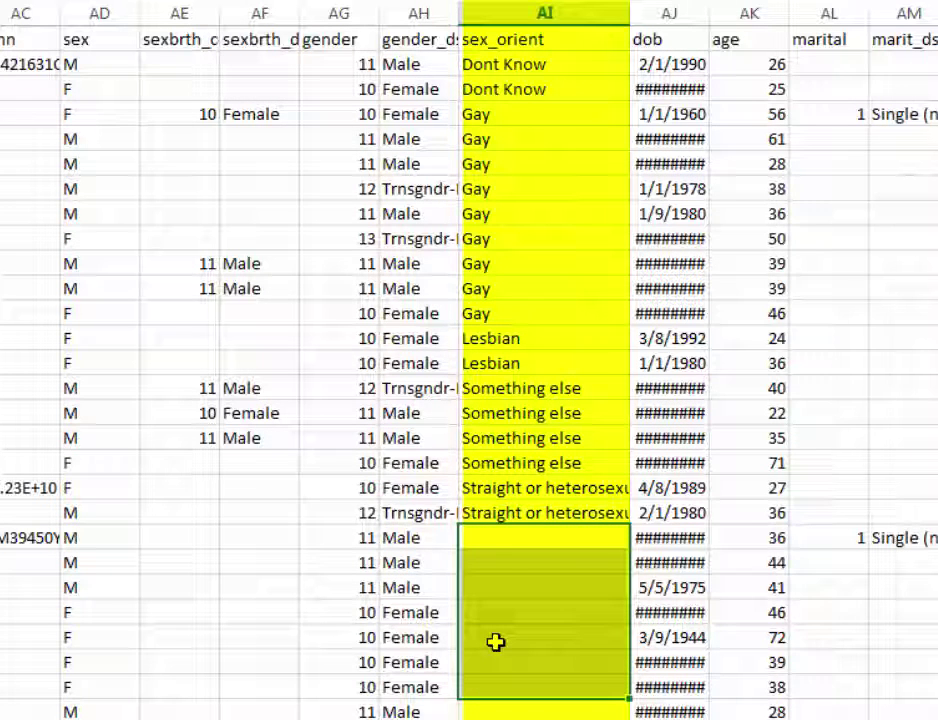